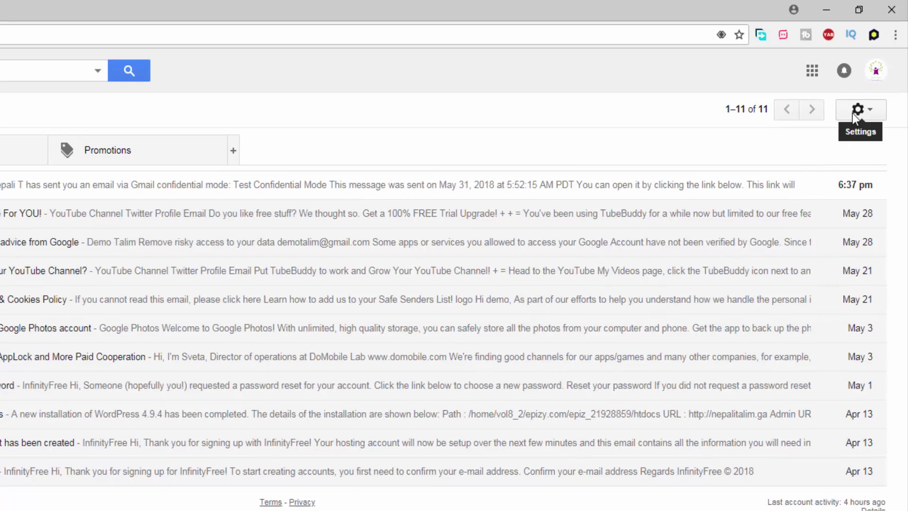
Try the new Gmail design, revert to classic, then switch to the new design again.
{"action": "left_click", "coordinate": [875, 108]}
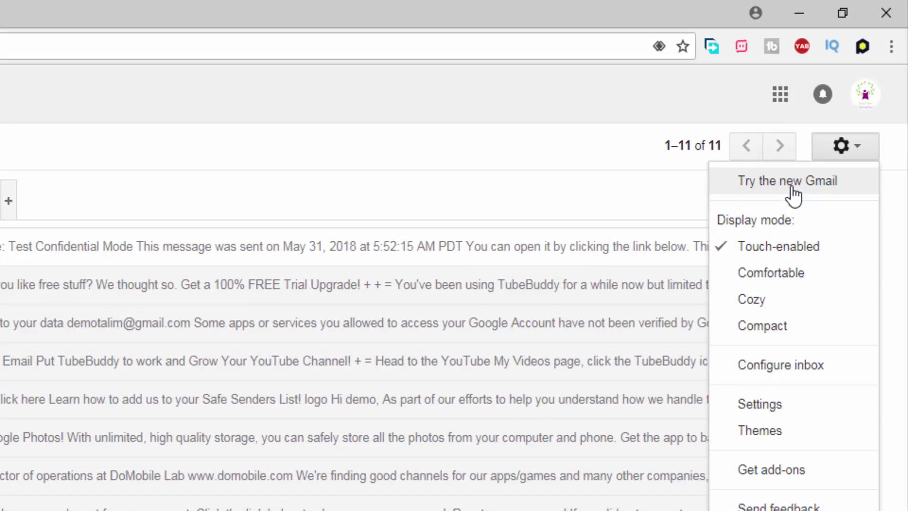
{"action": "left_click", "coordinate": [794, 190]}
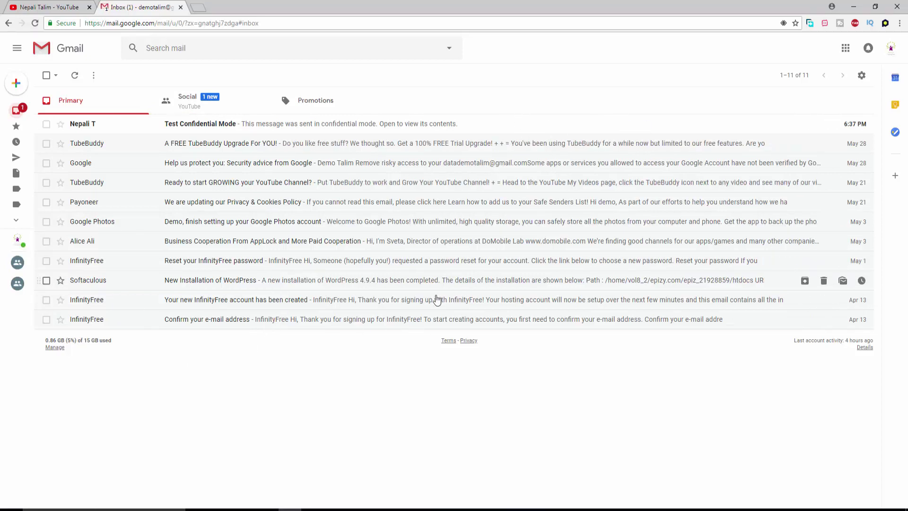
{"action": "left_click", "coordinate": [861, 75]}
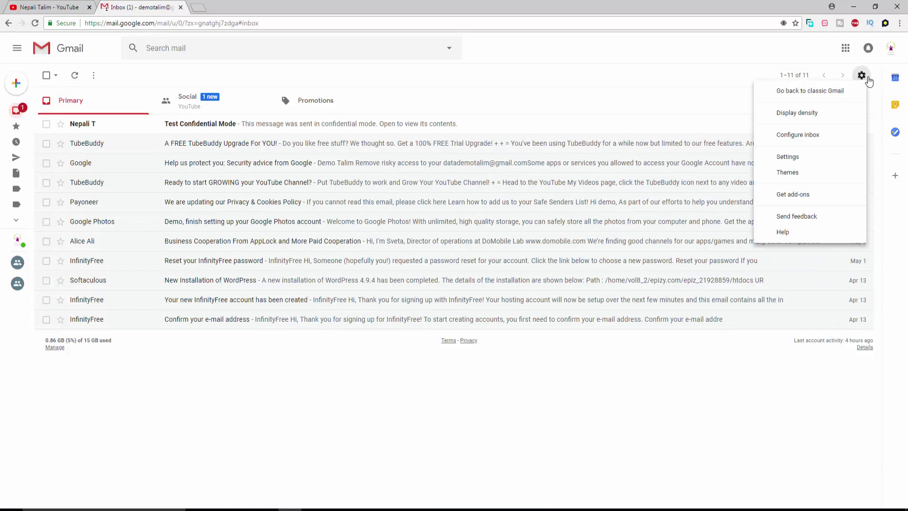
{"action": "left_click", "coordinate": [827, 96]}
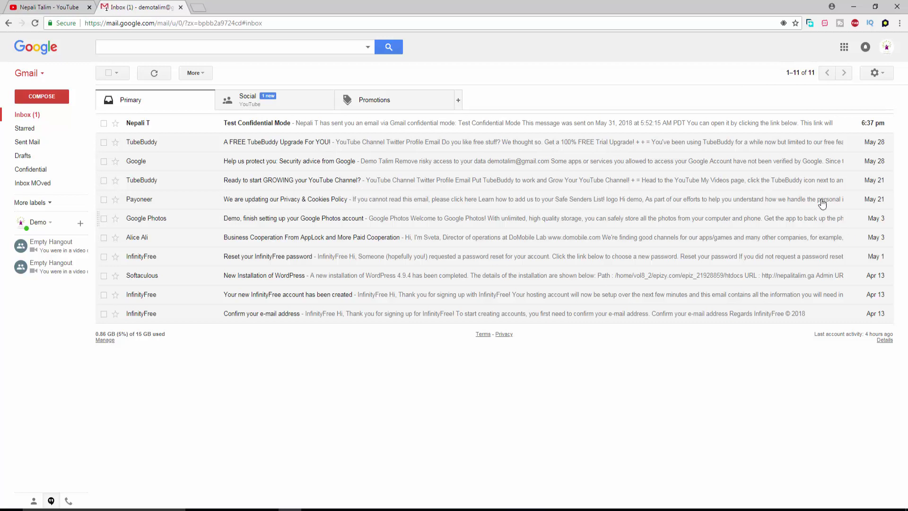
{"action": "left_click", "coordinate": [883, 75]}
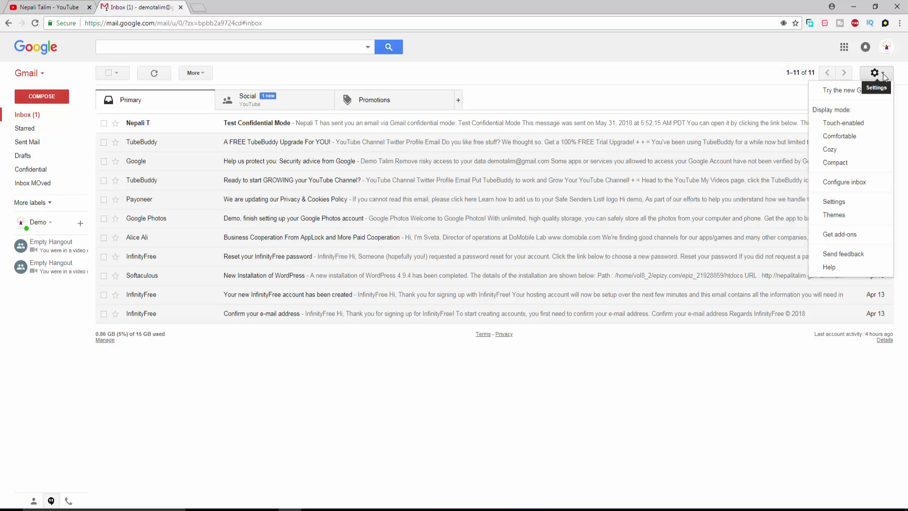
{"action": "left_click", "coordinate": [849, 96]}
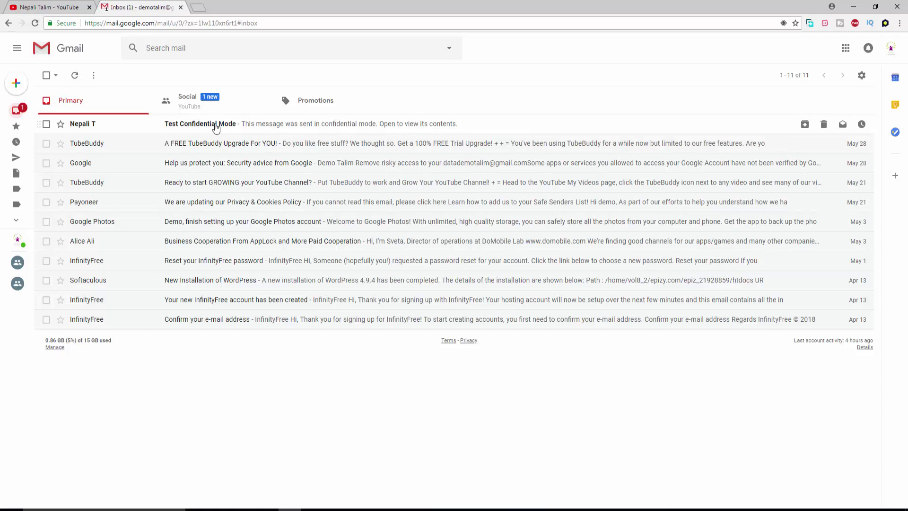
Open the Test Confidential Mode message and briefly show its More actions menu.
{"action": "left_click", "coordinate": [216, 127]}
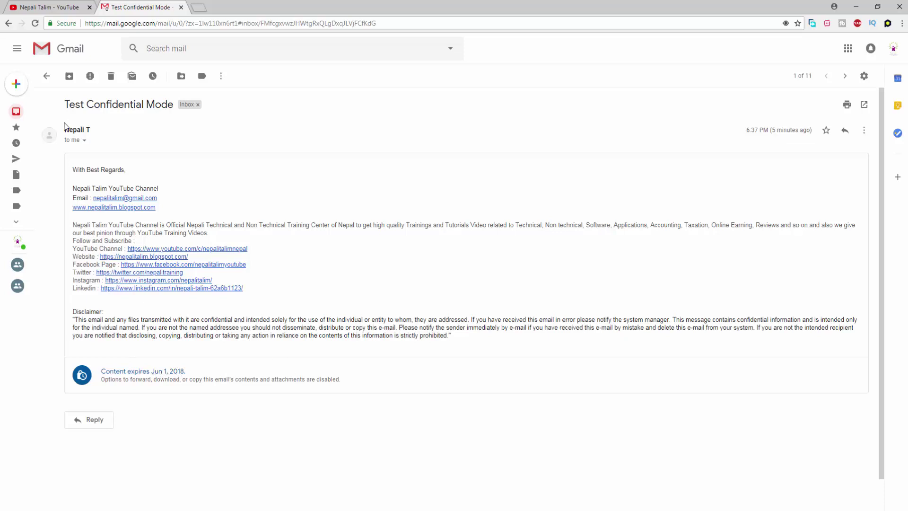
{"action": "left_click", "coordinate": [864, 131]}
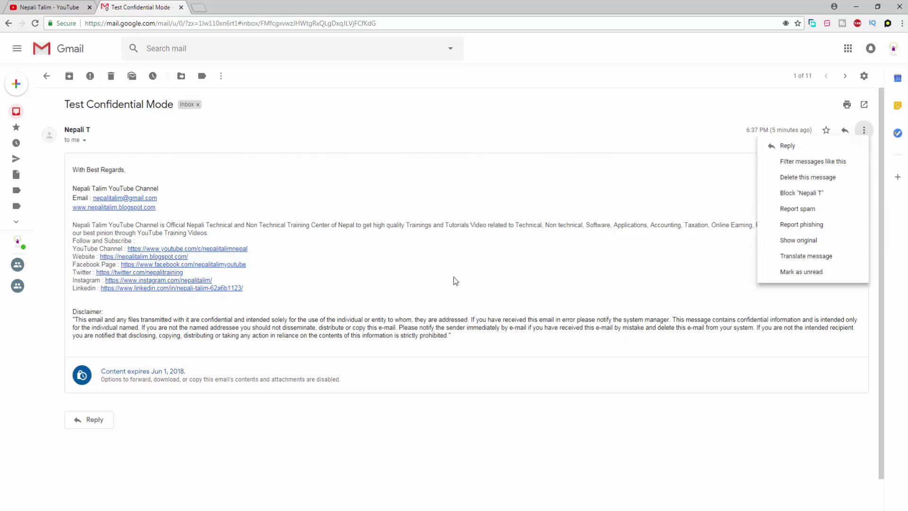
{"action": "left_click", "coordinate": [336, 233]}
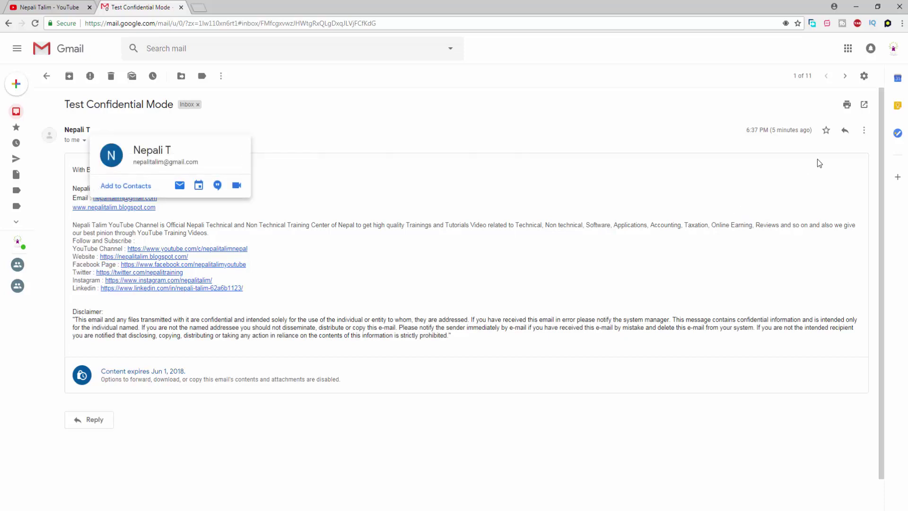
Preview a reply to the confidential message, then return to the Primary inbox.
{"action": "left_click", "coordinate": [845, 130]}
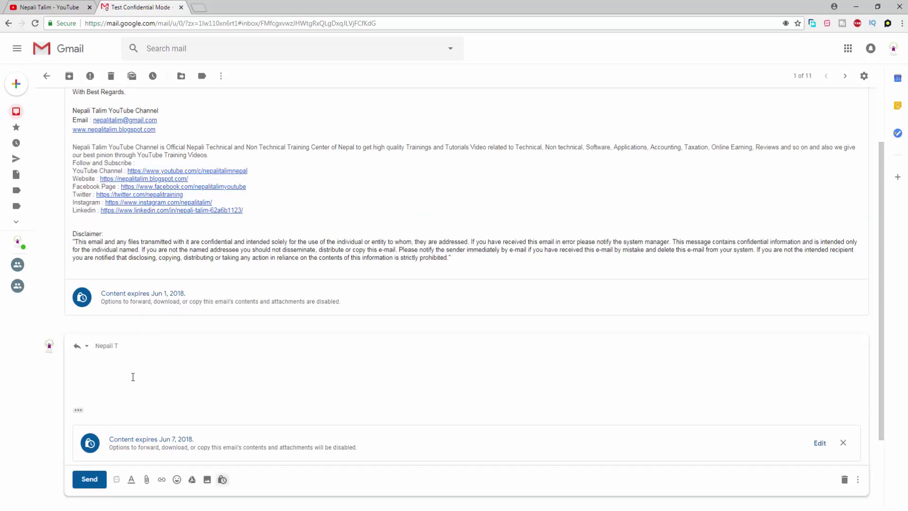
{"action": "scroll", "coordinate": [133, 377], "scroll_direction": "down", "scroll_amount": 3}
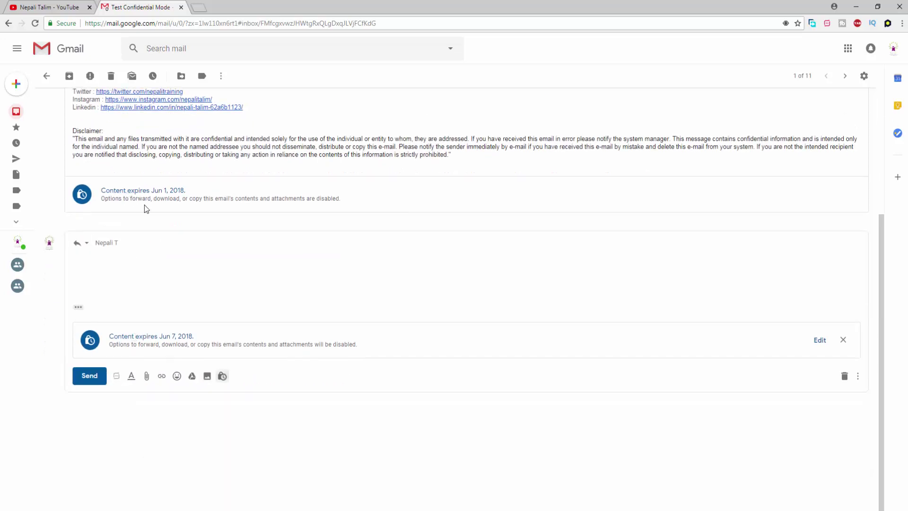
{"action": "scroll", "coordinate": [162, 220], "scroll_direction": "up", "scroll_amount": 4}
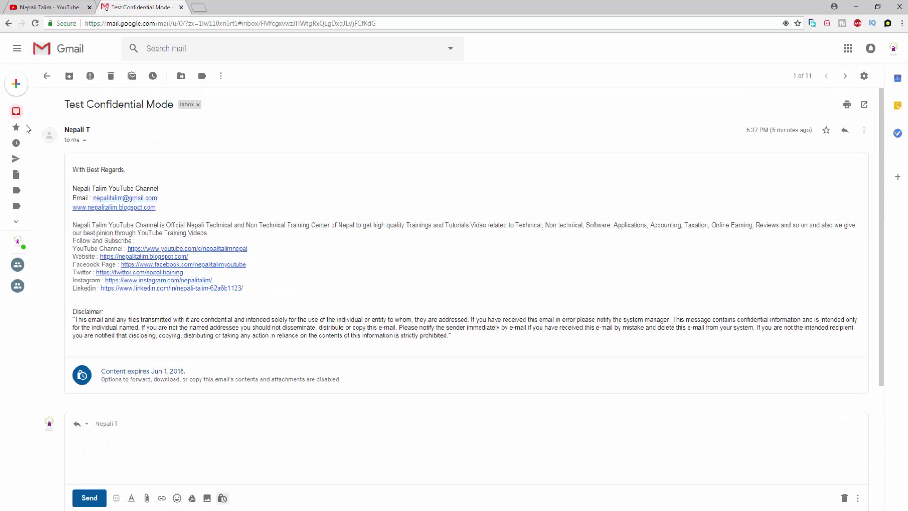
{"action": "mouse_move", "coordinate": [62, 99]}
{"action": "left_click", "coordinate": [58, 115]}
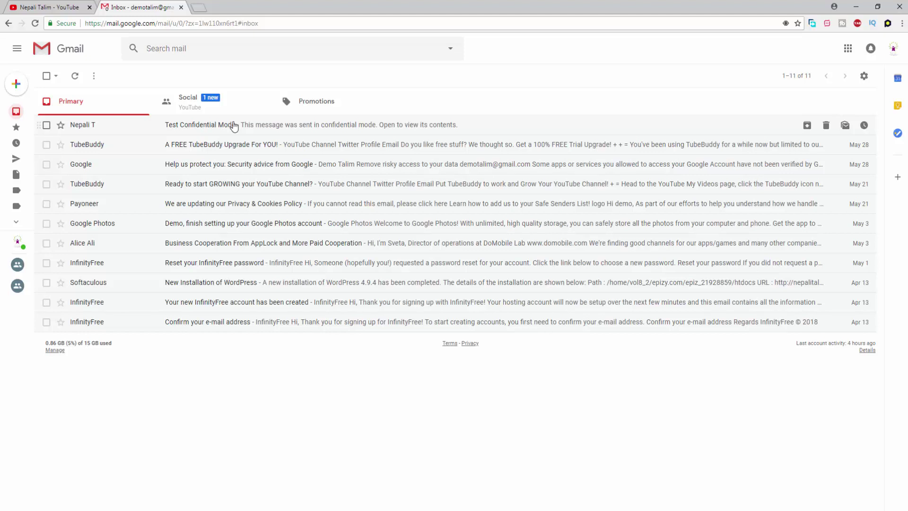
Start a full-screen new message and add the recipient's e-mail address.
{"action": "left_click", "coordinate": [16, 84]}
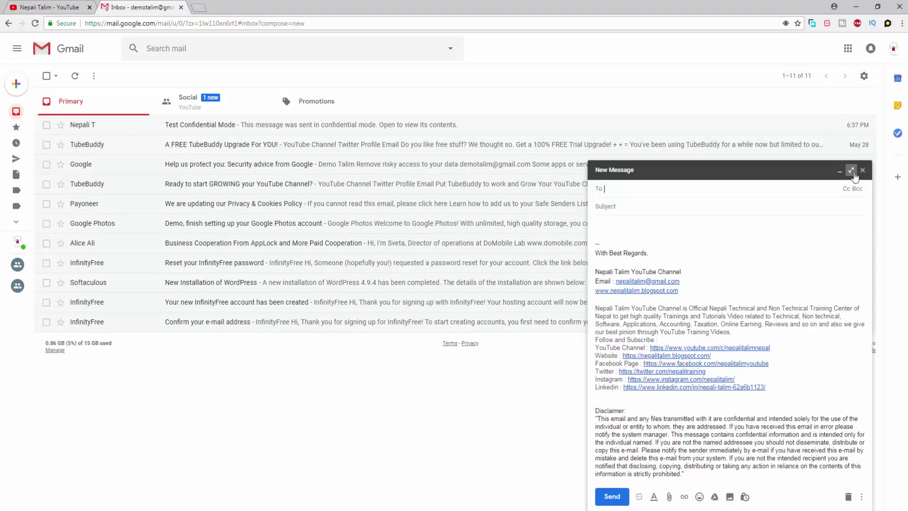
{"action": "left_click", "coordinate": [852, 170]}
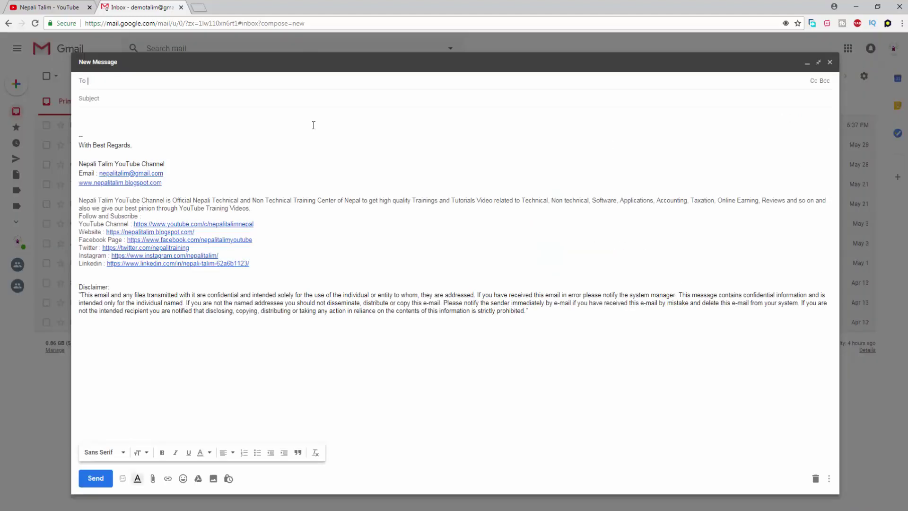
{"action": "left_click", "coordinate": [114, 99]}
{"action": "left_click", "coordinate": [829, 62]}
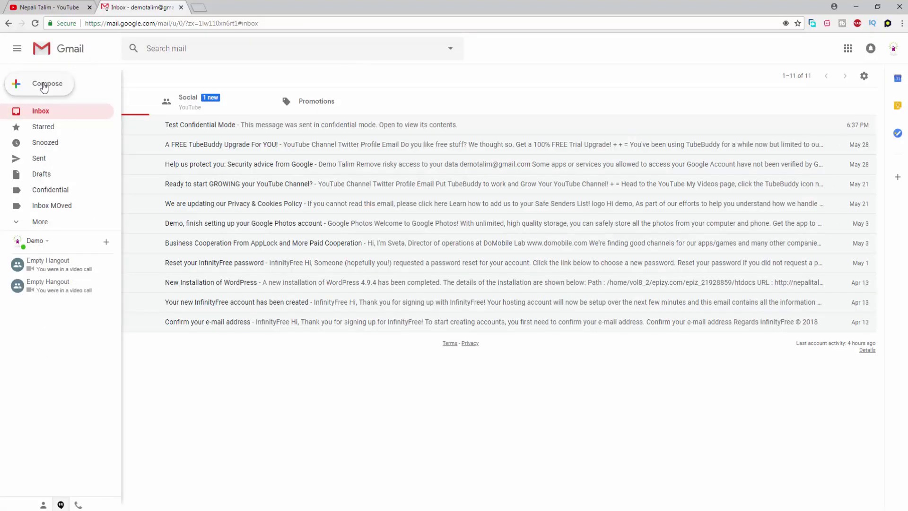
{"action": "left_click", "coordinate": [29, 83]}
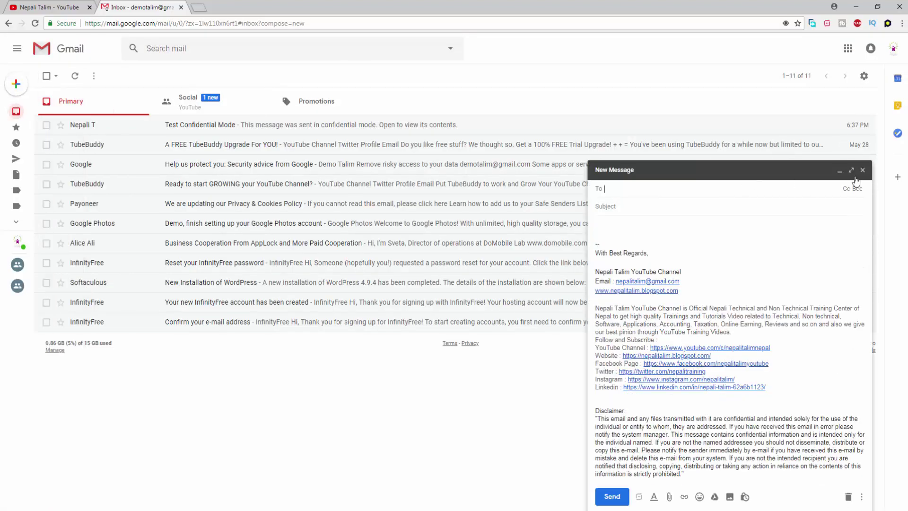
{"action": "left_click", "coordinate": [850, 170]}
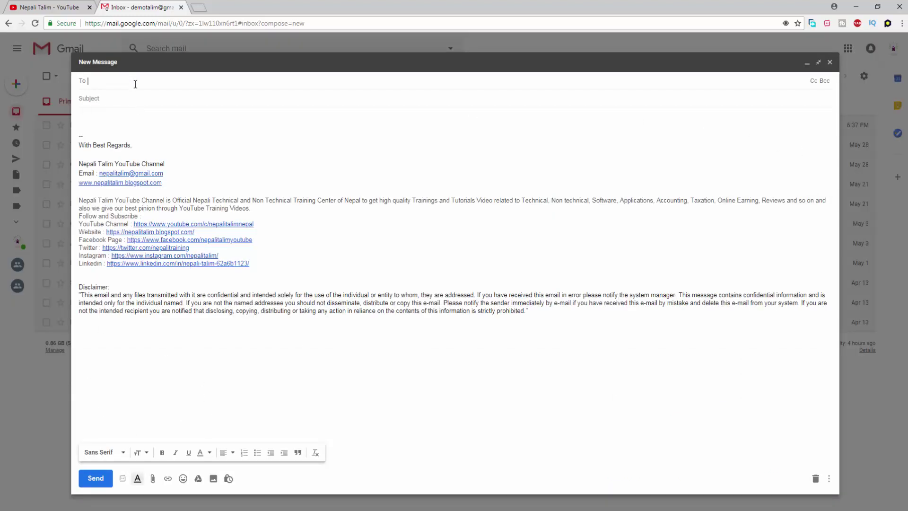
{"action": "key", "text": "Return"}
{"action": "key", "text": "Tab"}
Enter subject 'New Test' and body 'Hello Sir, Please find this attachment.'.
{"action": "type", "text": "New Test"}
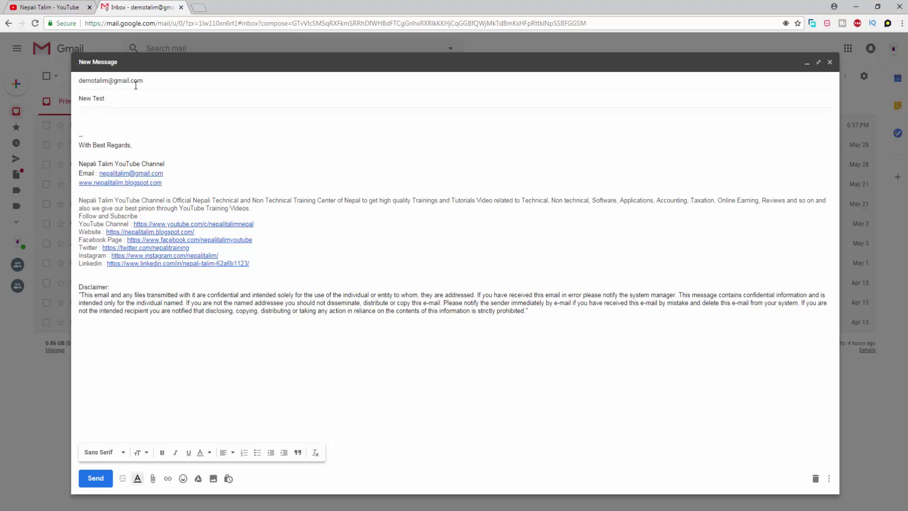
{"action": "left_click", "coordinate": [138, 122]}
{"action": "type", "text": "Hello Sir,"}
{"action": "key", "text": "Return"}
{"action": "key", "text": "Return"}
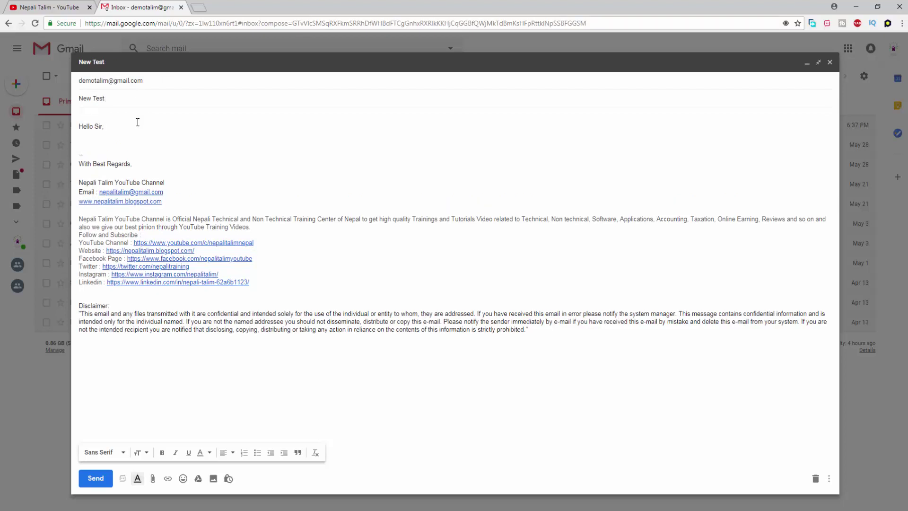
{"action": "type", "text": "Pelase"}
{"action": "key", "text": "BackSpace"}
{"action": "key", "text": "BackSpace"}
{"action": "key", "text": "BackSpace"}
{"action": "key", "text": "BackSpace"}
{"action": "key", "text": "BackSpace"}
{"action": "type", "text": "lease, fidn t"}
{"action": "key", "text": "BackSpace"}
{"action": "key", "text": "BackSpace"}
{"action": "key", "text": "BackSpace"}
{"action": "key", "text": "BackSpace"}
{"action": "key", "text": "BackSpace"}
{"action": "type", "text": "ind this attachment ."}
{"action": "key", "text": "Return"}
{"action": "key", "text": "Return"}
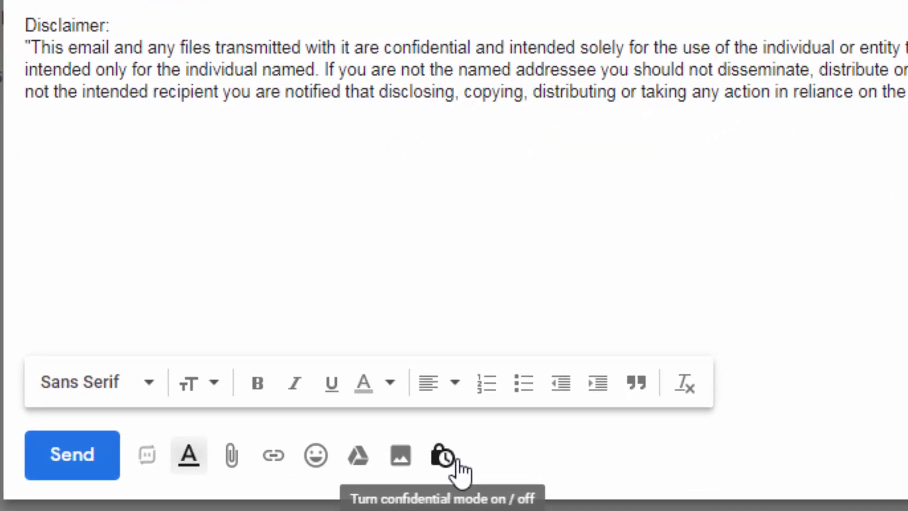
Turn on confidential mode for the draft with a 1-day expiry, Fri, Jun 1, 2018.
{"action": "left_click", "coordinate": [454, 460]}
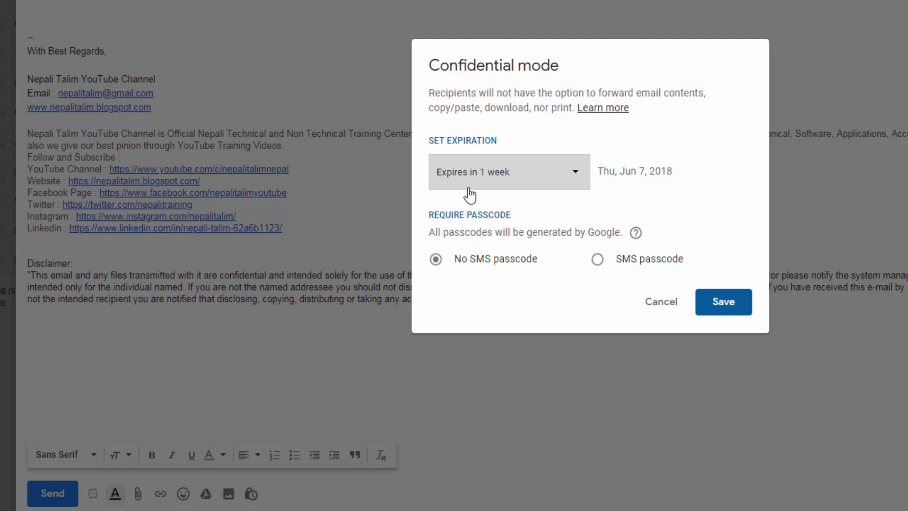
{"action": "left_click", "coordinate": [506, 173]}
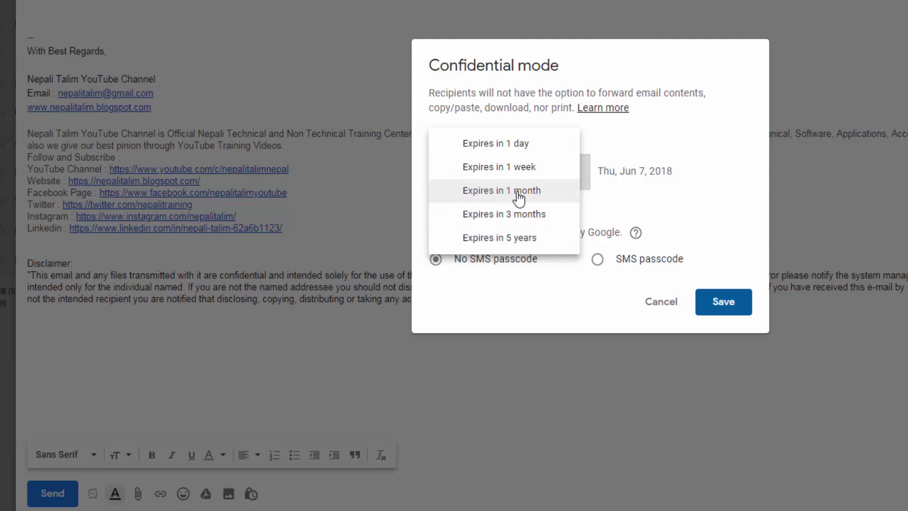
{"action": "left_click", "coordinate": [522, 157]}
{"action": "left_click", "coordinate": [545, 184]}
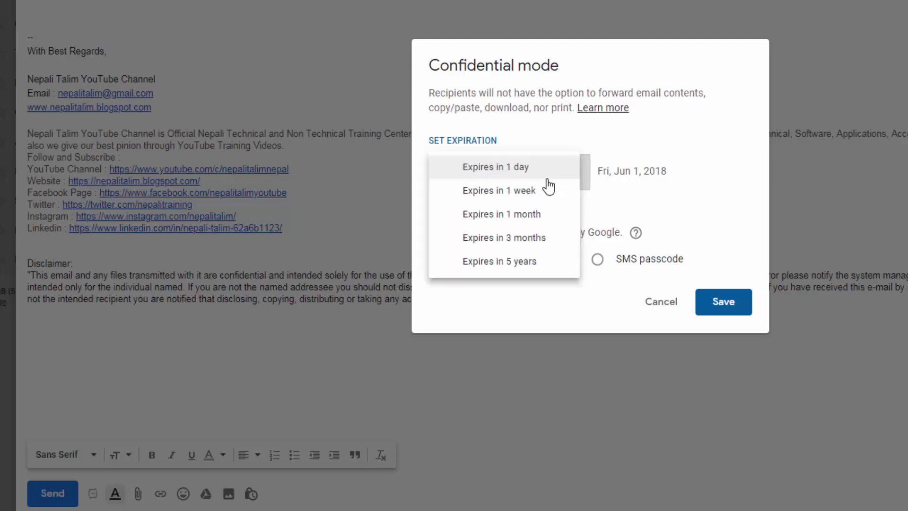
{"action": "left_click", "coordinate": [539, 177]}
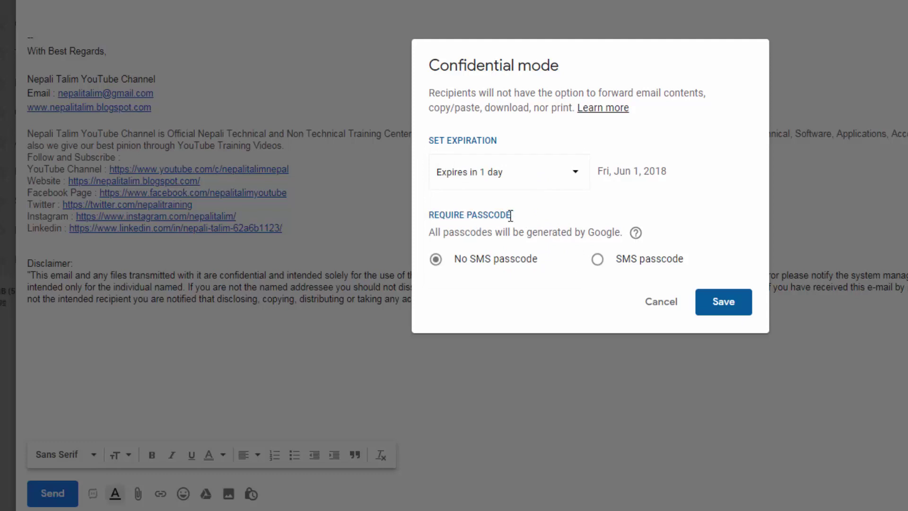
{"action": "left_click_drag", "start_coordinate": [511, 215], "coordinate": [429, 215]}
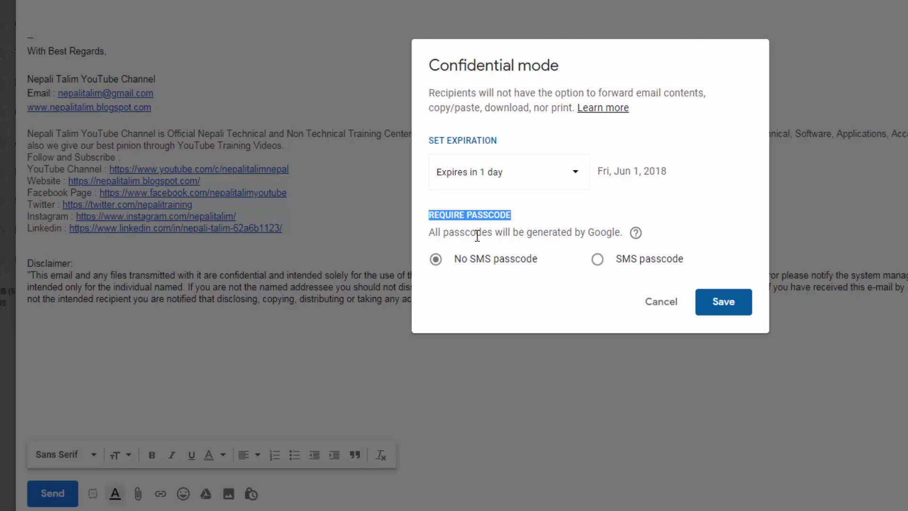
{"action": "left_click", "coordinate": [598, 260]}
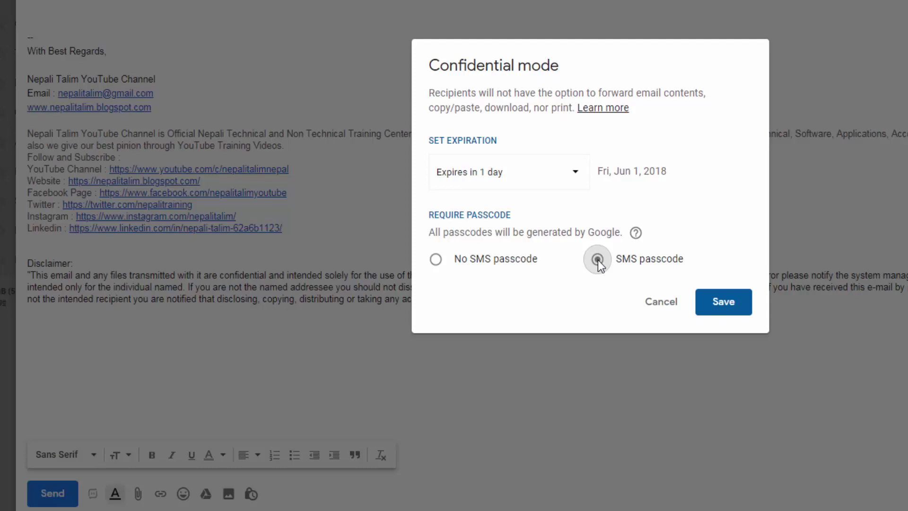
{"action": "left_click", "coordinate": [435, 260]}
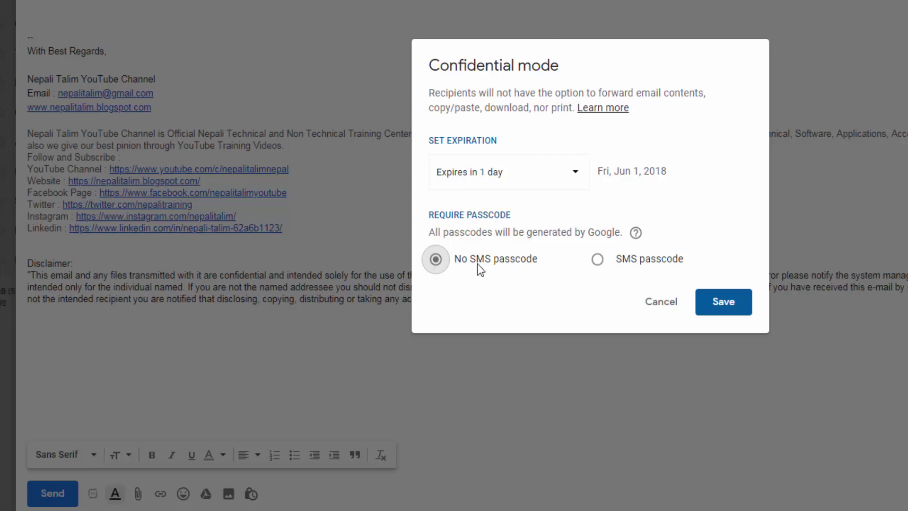
{"action": "left_click_drag", "start_coordinate": [624, 170], "coordinate": [649, 172]}
{"action": "left_click", "coordinate": [551, 182]}
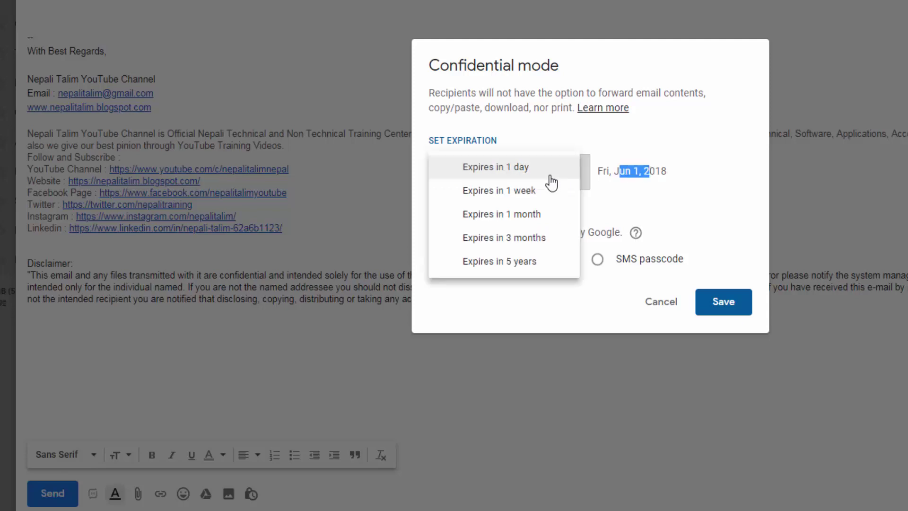
{"action": "left_click", "coordinate": [550, 182]}
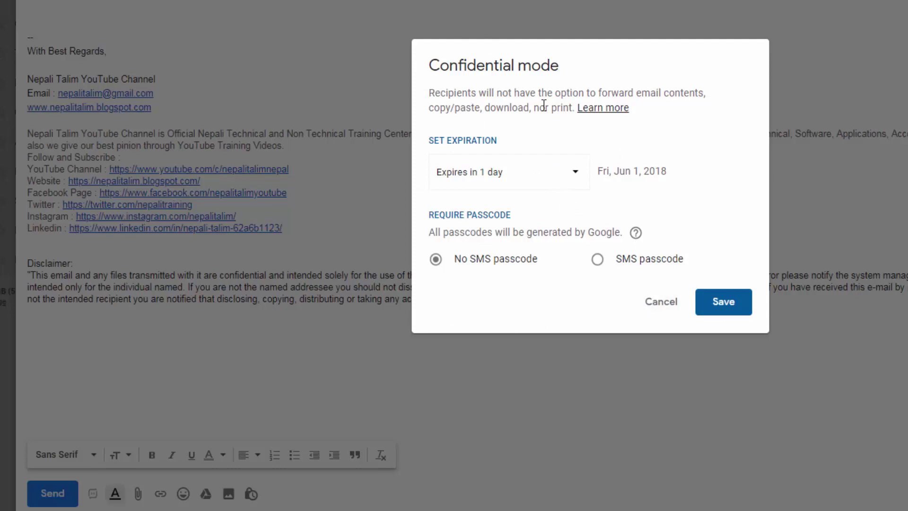
Save the 1-day confidential settings, send New Test, and open it from the inbox.
{"action": "left_click", "coordinate": [714, 305]}
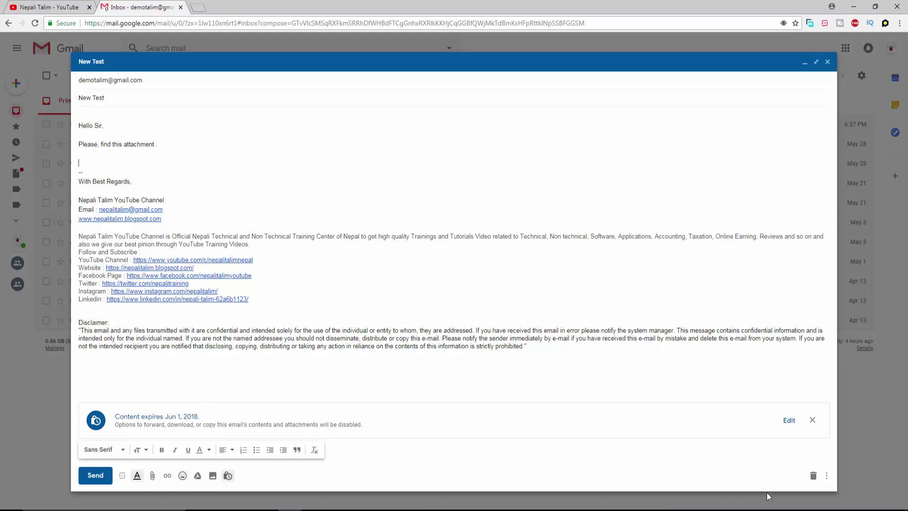
{"action": "left_click", "coordinate": [97, 476]}
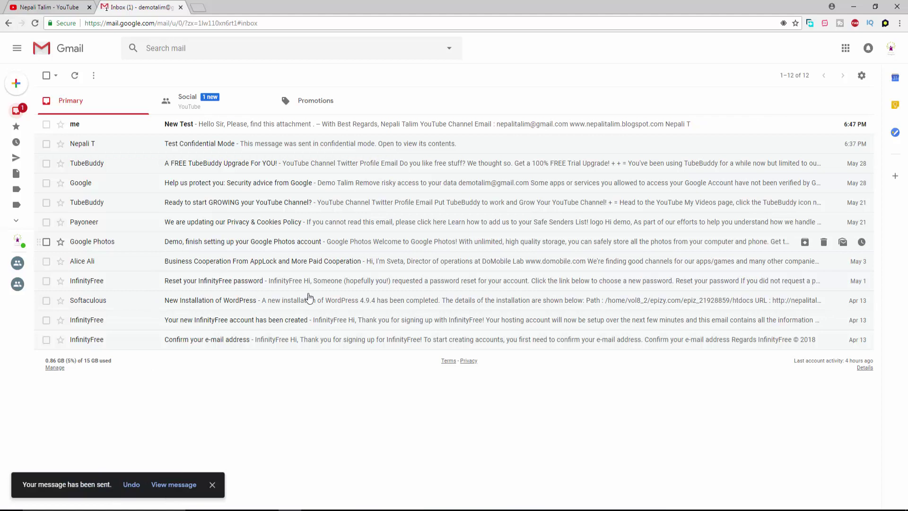
{"action": "left_click", "coordinate": [229, 128]}
View the sent copy and highlight its 'Content expires Jun 1, 2018' notice.
{"action": "scroll", "coordinate": [151, 325], "scroll_direction": "down", "scroll_amount": 2}
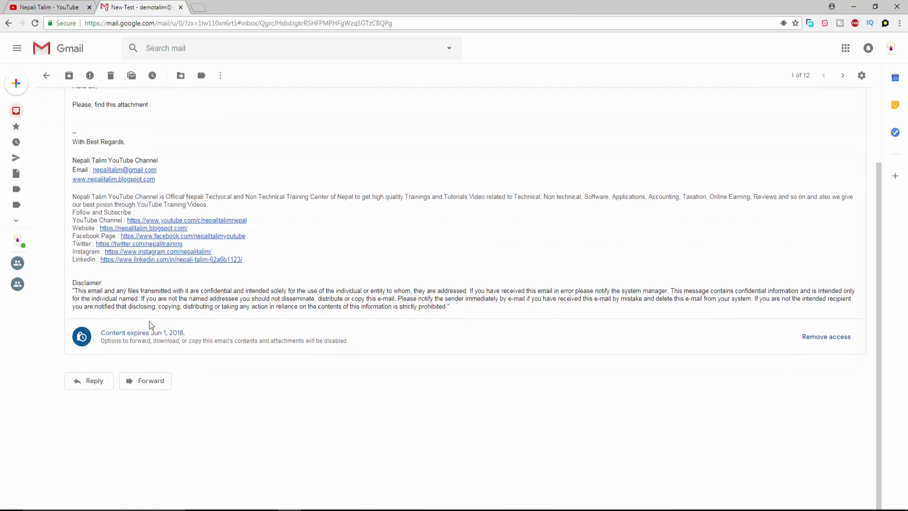
{"action": "left_click", "coordinate": [178, 486]}
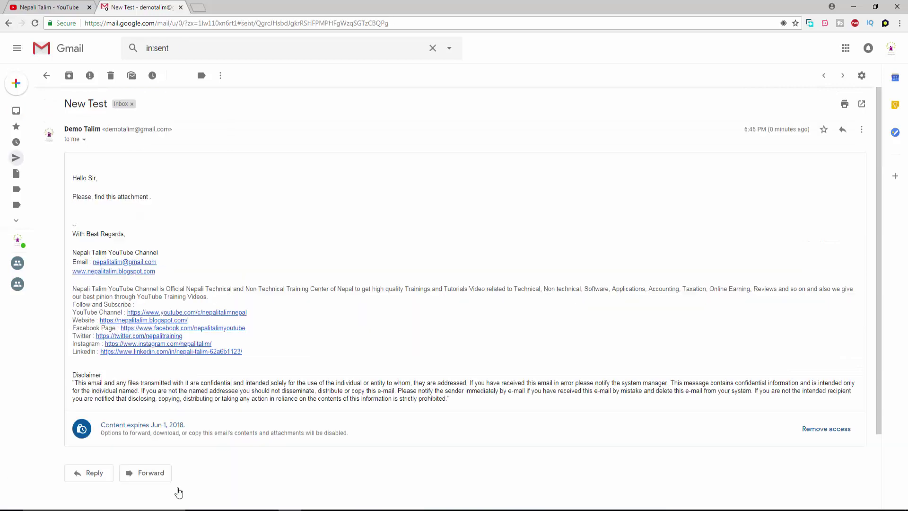
{"action": "scroll", "coordinate": [160, 202], "scroll_direction": "down", "scroll_amount": 2}
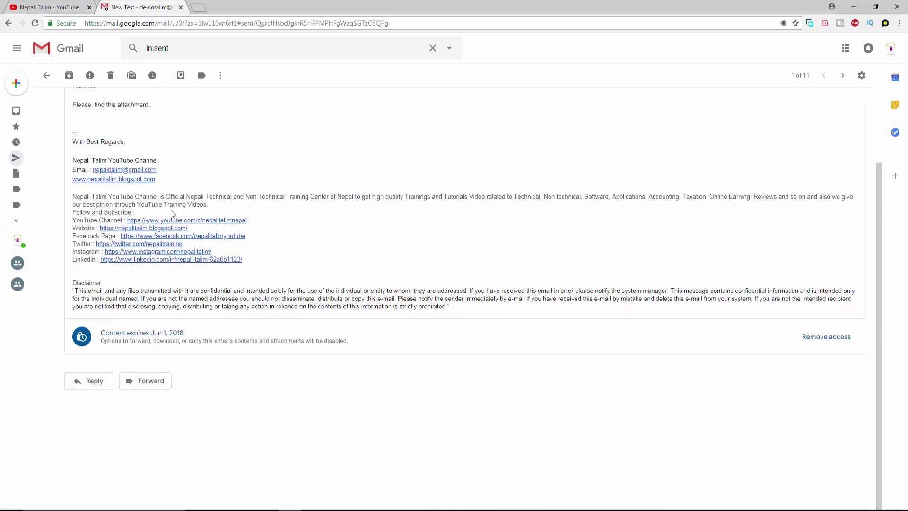
{"action": "scroll", "coordinate": [175, 231], "scroll_direction": "up", "scroll_amount": 2}
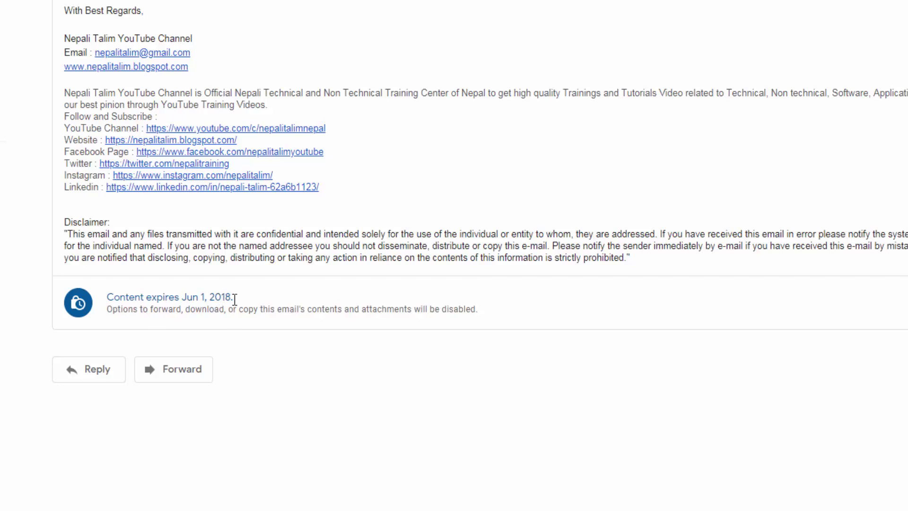
{"action": "left_click_drag", "start_coordinate": [235, 299], "coordinate": [132, 289]}
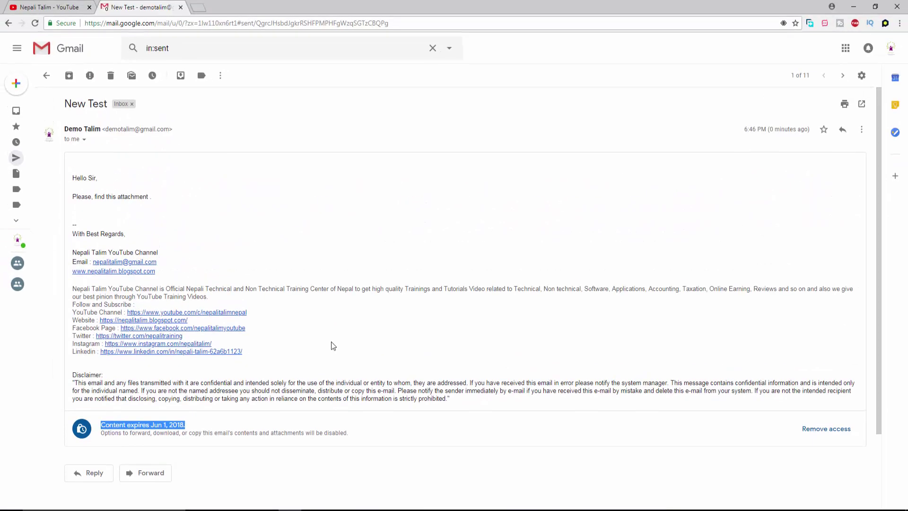
Open a full-screen new message and save confidential mode with a 1-week expiry.
{"action": "left_click", "coordinate": [19, 83]}
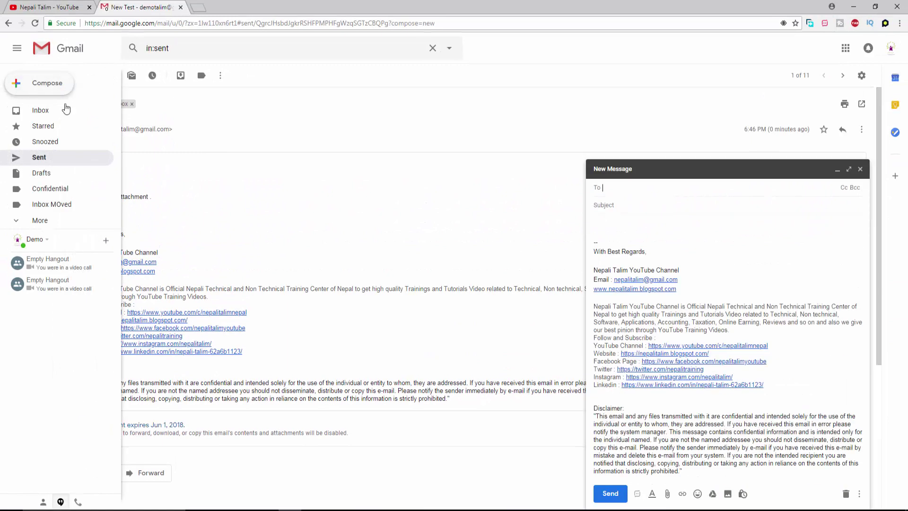
{"action": "left_click", "coordinate": [849, 168]}
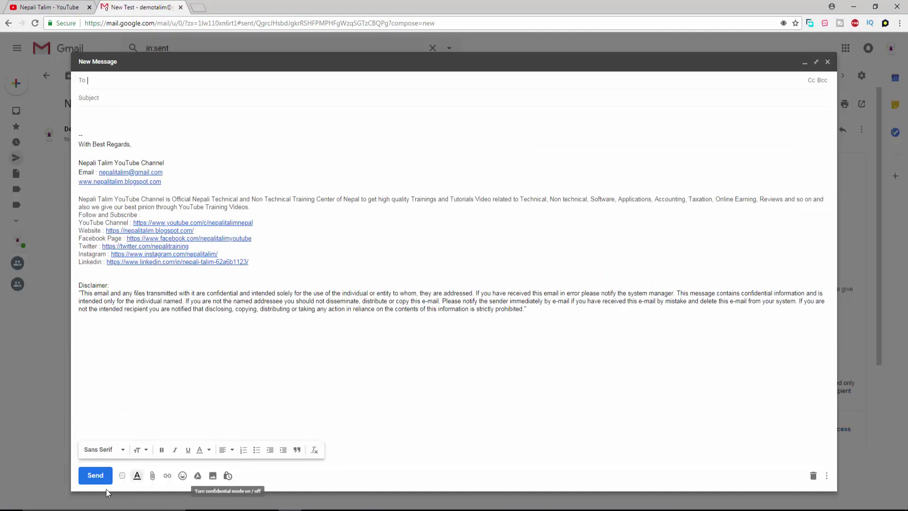
{"action": "left_click", "coordinate": [227, 476]}
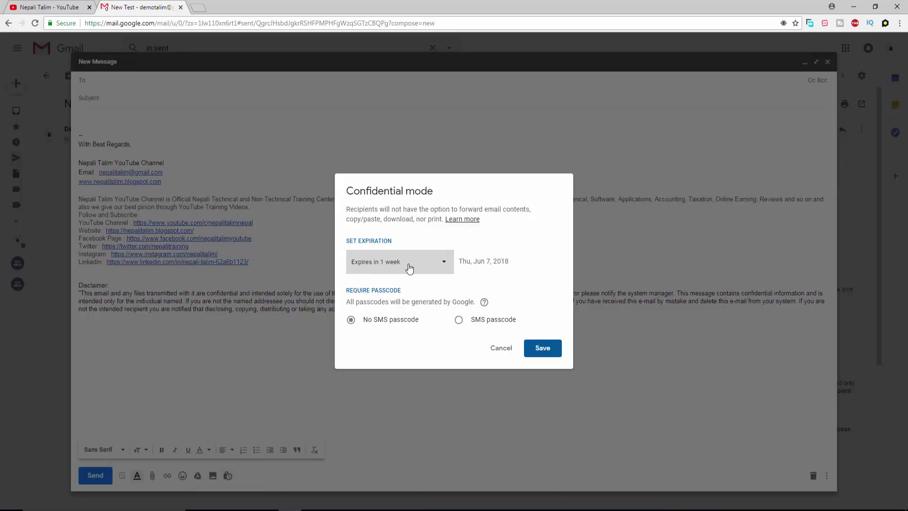
{"action": "left_click", "coordinate": [551, 352]}
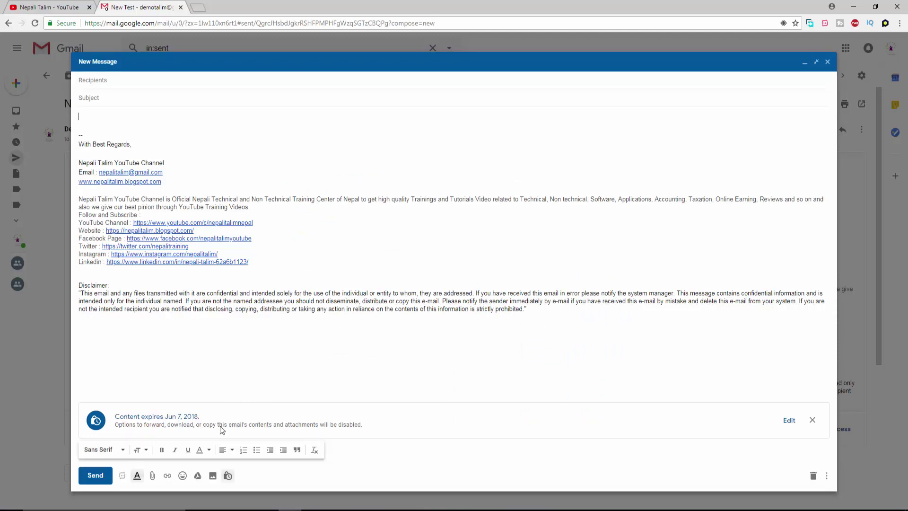
Re-enable confidential mode and save it requiring an SMS passcode, expiring Jun 7, 2018.
{"action": "left_click", "coordinate": [227, 476]}
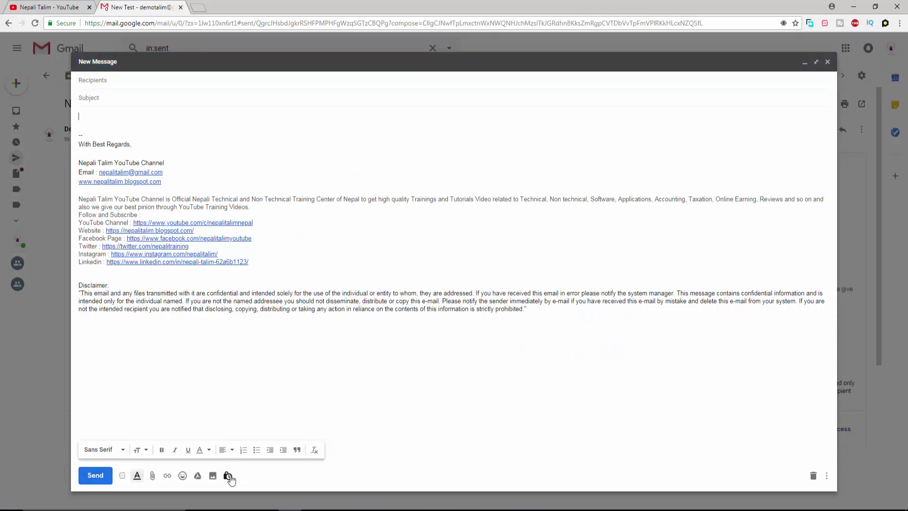
{"action": "left_click", "coordinate": [228, 476]}
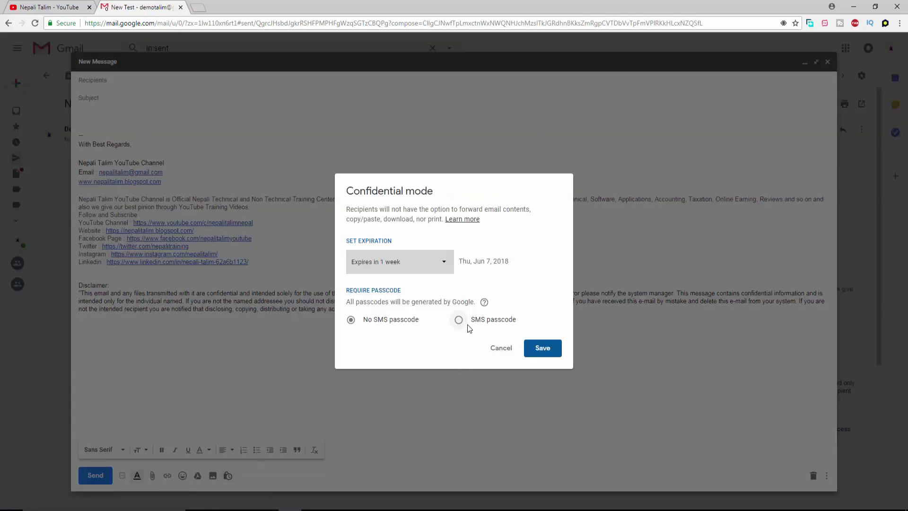
{"action": "left_click", "coordinate": [540, 350]}
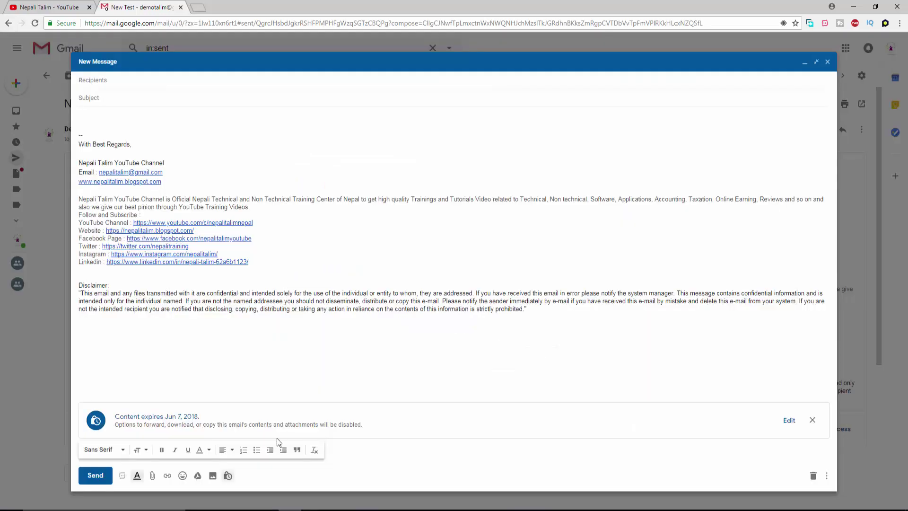
{"action": "left_click", "coordinate": [788, 420]}
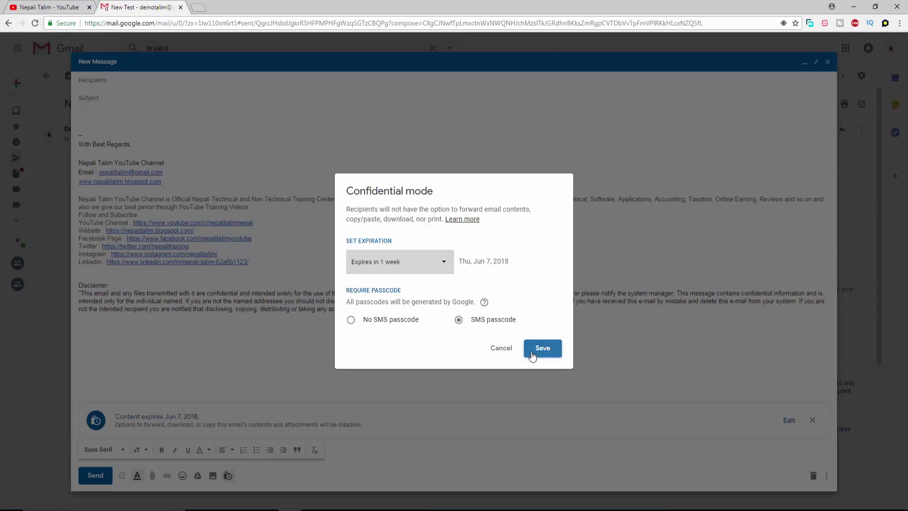
{"action": "left_click", "coordinate": [532, 355]}
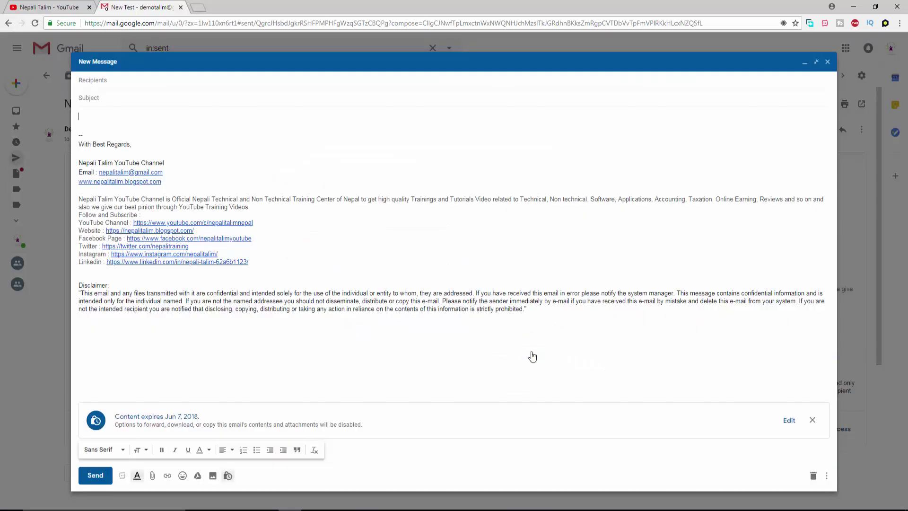
Address the draft to the demo recipient, enter subject and body 'test', and send it.
{"action": "left_click", "coordinate": [169, 89]}
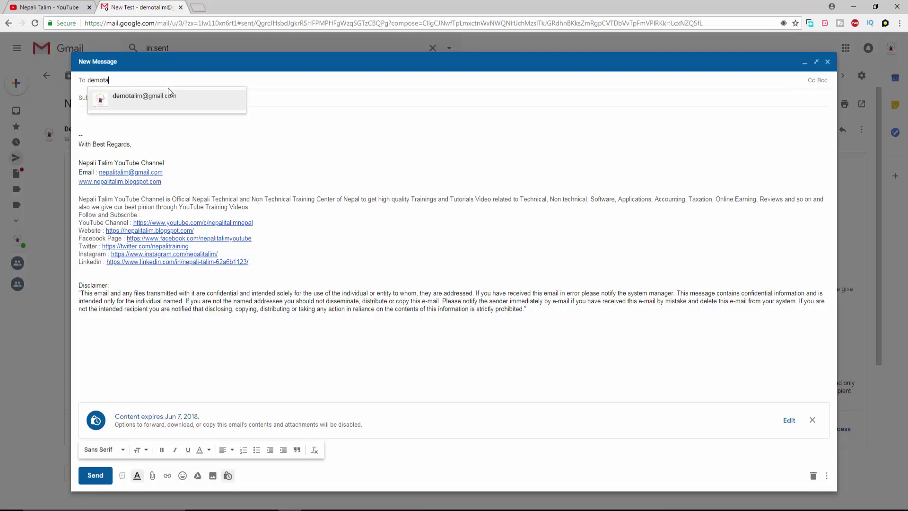
{"action": "key", "text": "Return"}
{"action": "left_click", "coordinate": [166, 99]}
{"action": "type", "text": "test"}
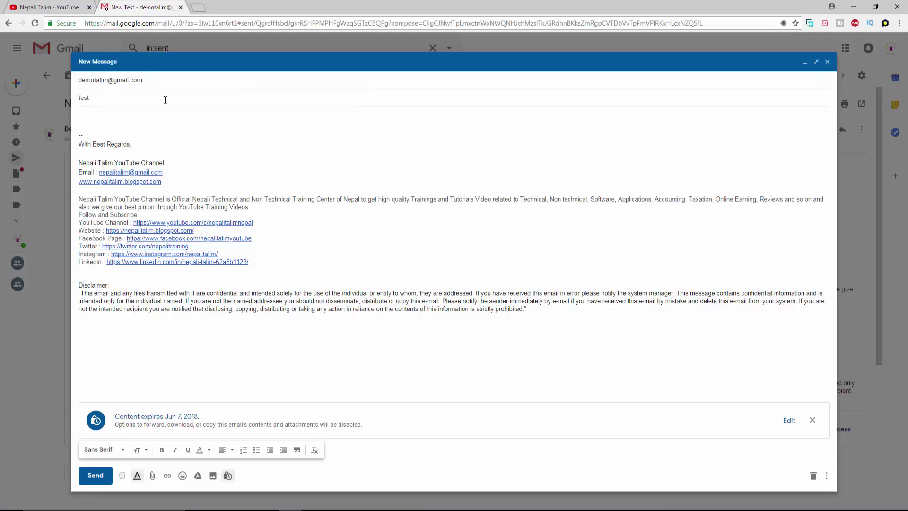
{"action": "left_click", "coordinate": [151, 120]}
{"action": "type", "text": "test"}
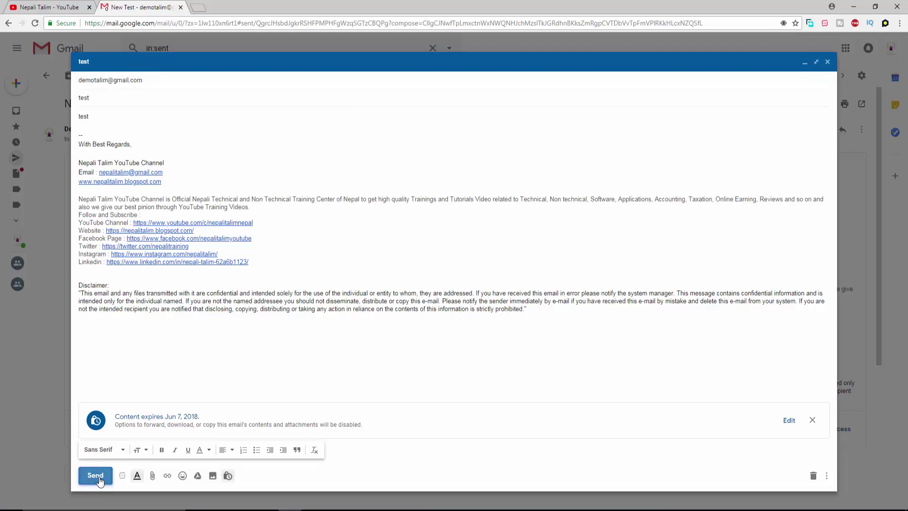
{"action": "left_click", "coordinate": [95, 475]}
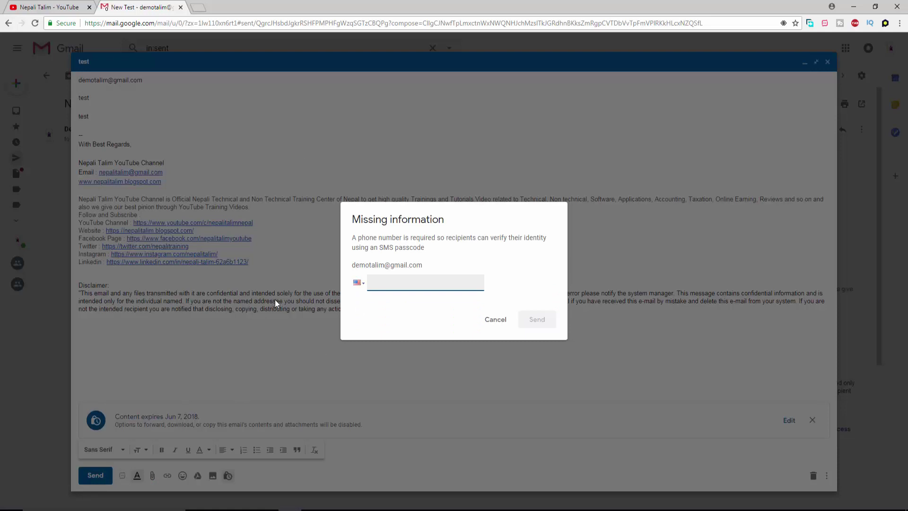
Dismiss the phone prompt and re-save confidential settings with SMS passcode required.
{"action": "left_click", "coordinate": [494, 322]}
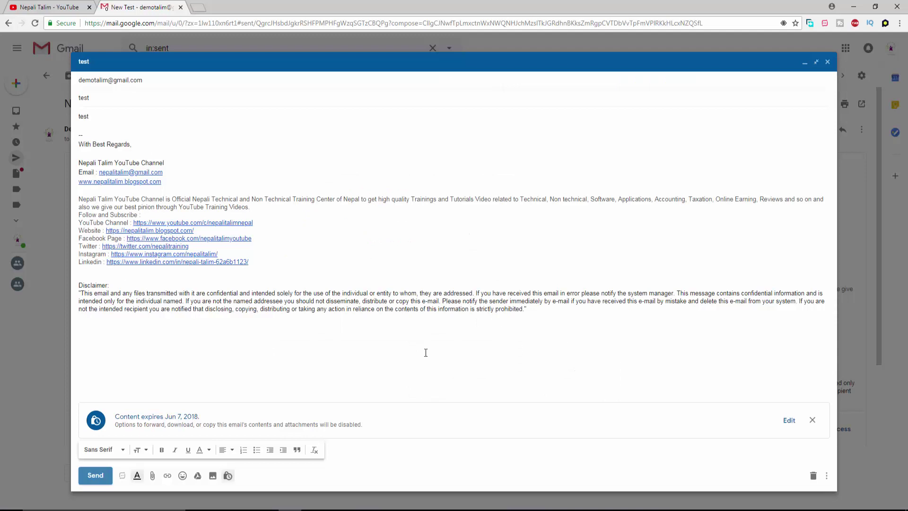
{"action": "left_click", "coordinate": [786, 420]}
{"action": "left_click", "coordinate": [475, 321]}
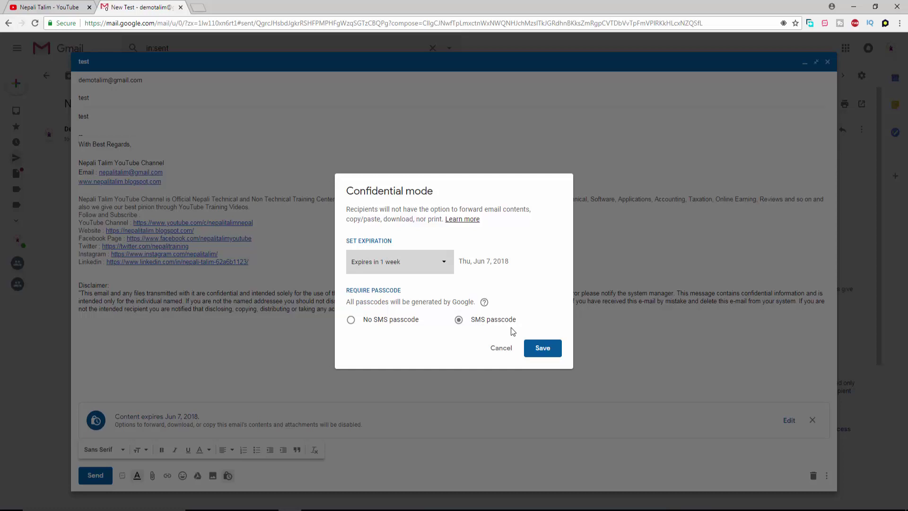
{"action": "left_click", "coordinate": [542, 348]}
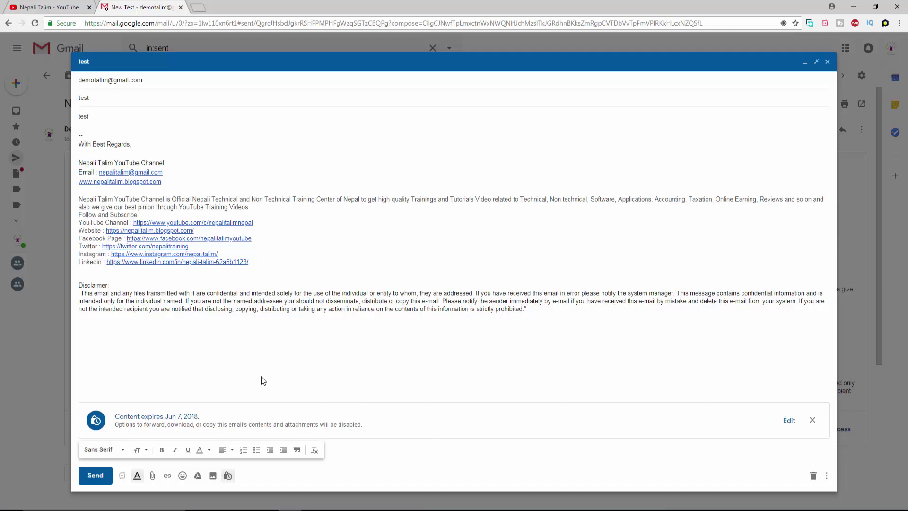
Send again, highlight the phone-number explanation, and open the country code list.
{"action": "left_click", "coordinate": [94, 476]}
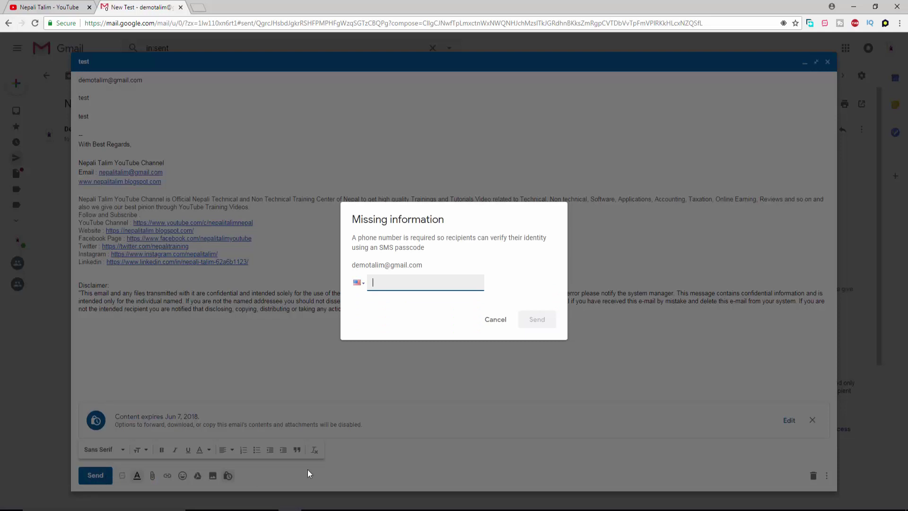
{"action": "left_click_drag", "start_coordinate": [365, 238], "coordinate": [547, 240]}
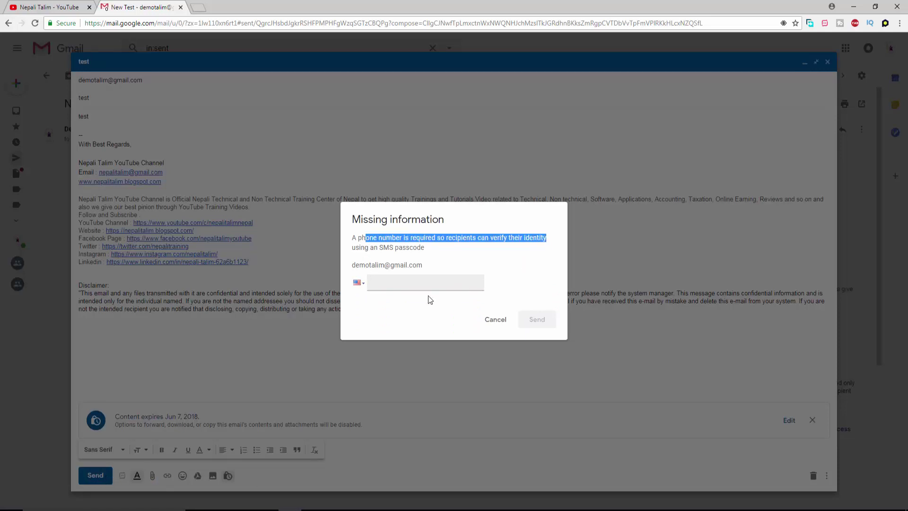
{"action": "left_click", "coordinate": [361, 285]}
{"action": "scroll", "coordinate": [401, 347], "scroll_direction": "down", "scroll_amount": 10}
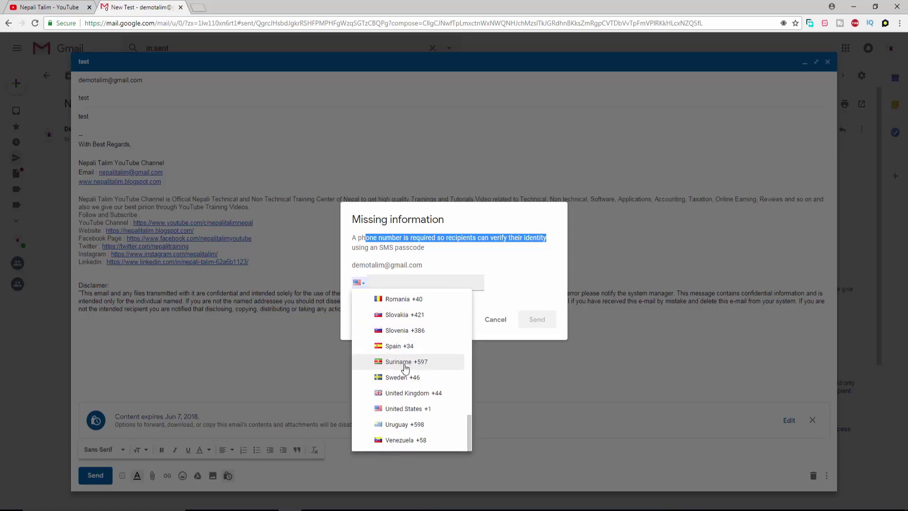
{"action": "scroll", "coordinate": [406, 367], "scroll_direction": "up", "scroll_amount": 10}
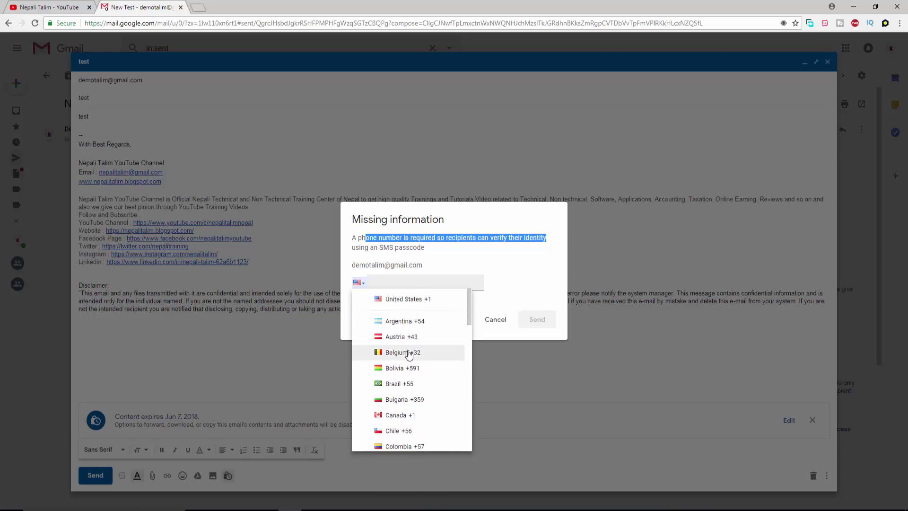
{"action": "scroll", "coordinate": [407, 364], "scroll_direction": "down", "scroll_amount": 4}
{"action": "scroll", "coordinate": [409, 355], "scroll_direction": "down", "scroll_amount": 3}
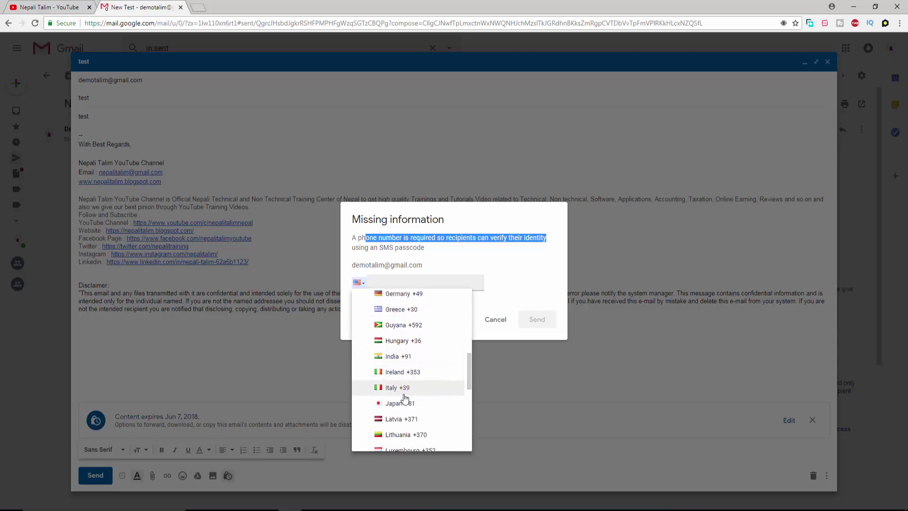
{"action": "scroll", "coordinate": [410, 373], "scroll_direction": "down", "scroll_amount": 4}
{"action": "scroll", "coordinate": [410, 377], "scroll_direction": "down", "scroll_amount": 2}
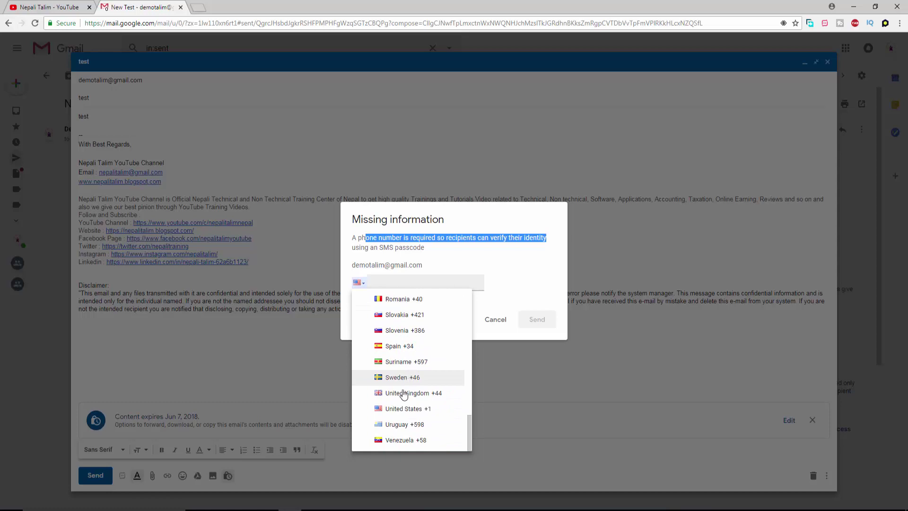
{"action": "scroll", "coordinate": [405, 428], "scroll_direction": "up", "scroll_amount": 10}
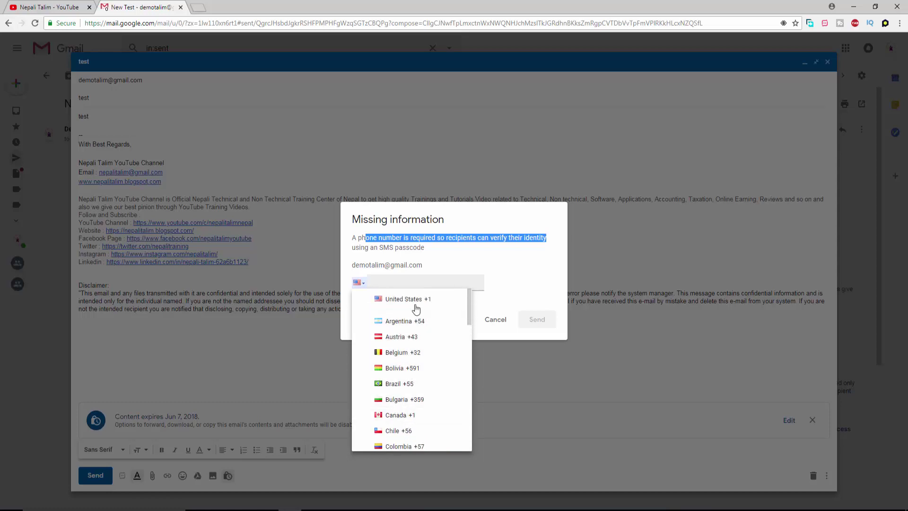
{"action": "left_click", "coordinate": [443, 256]}
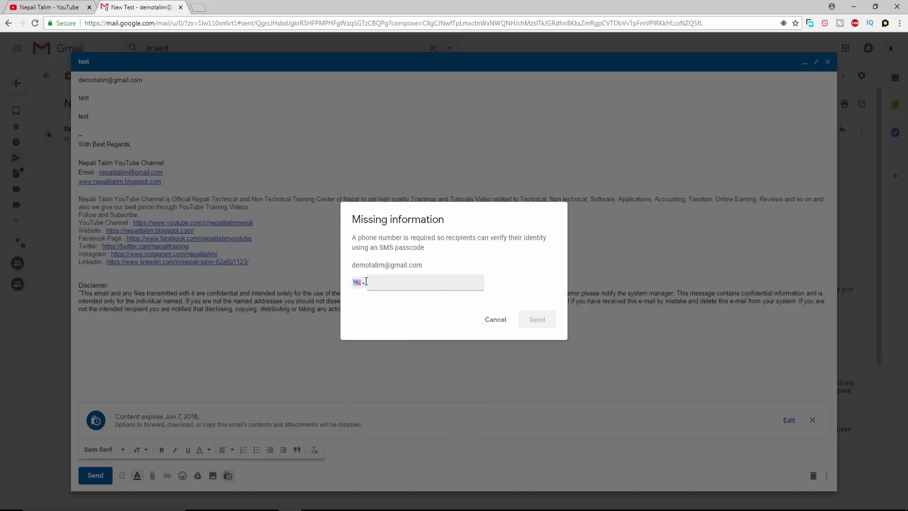
{"action": "left_click", "coordinate": [371, 283]}
Cancel the phone number request, retry sending, and cancel the request again.
{"action": "left_click", "coordinate": [496, 320]}
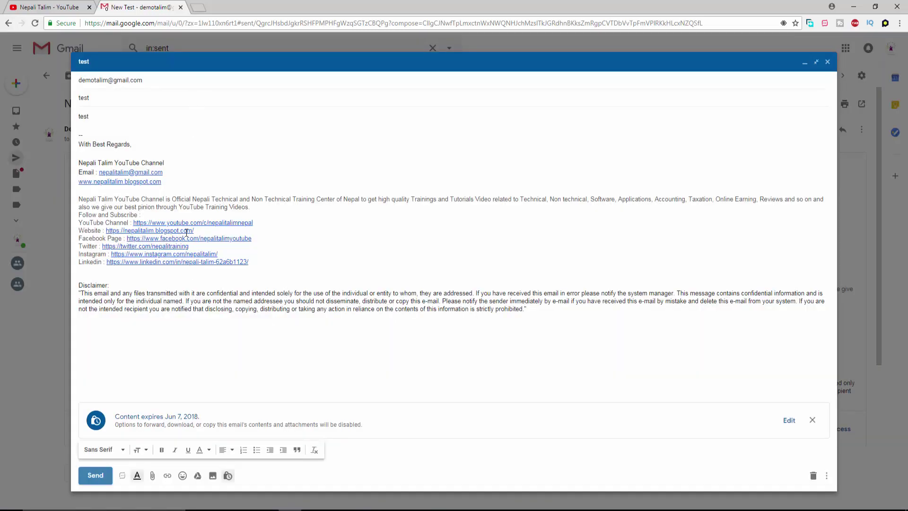
{"action": "left_click", "coordinate": [96, 475]}
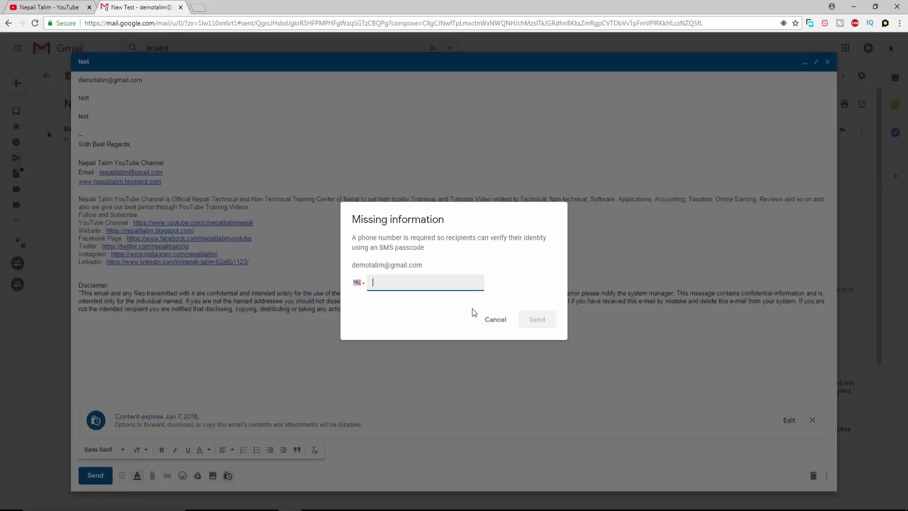
{"action": "left_click", "coordinate": [490, 319]}
Switch to No SMS passcode, remove confidential mode, and close the test draft.
{"action": "left_click", "coordinate": [789, 423]}
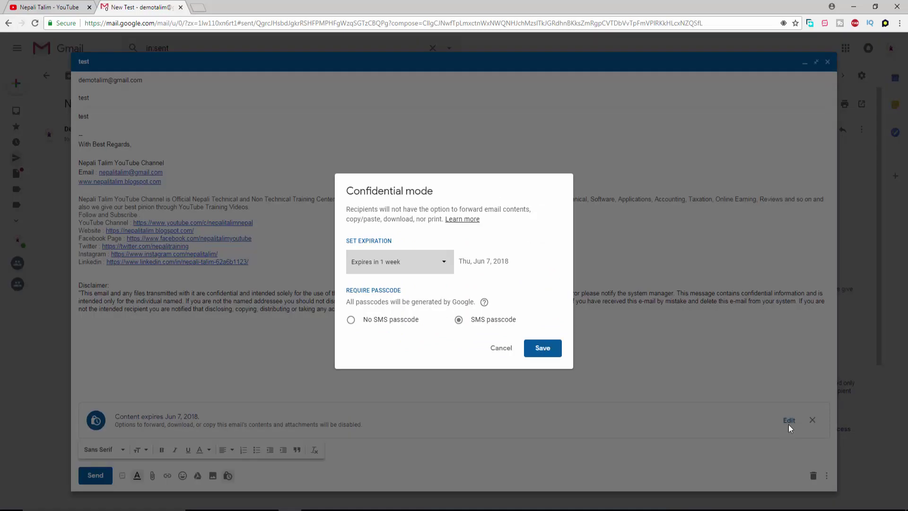
{"action": "left_click", "coordinate": [396, 320]}
{"action": "left_click", "coordinate": [533, 353]}
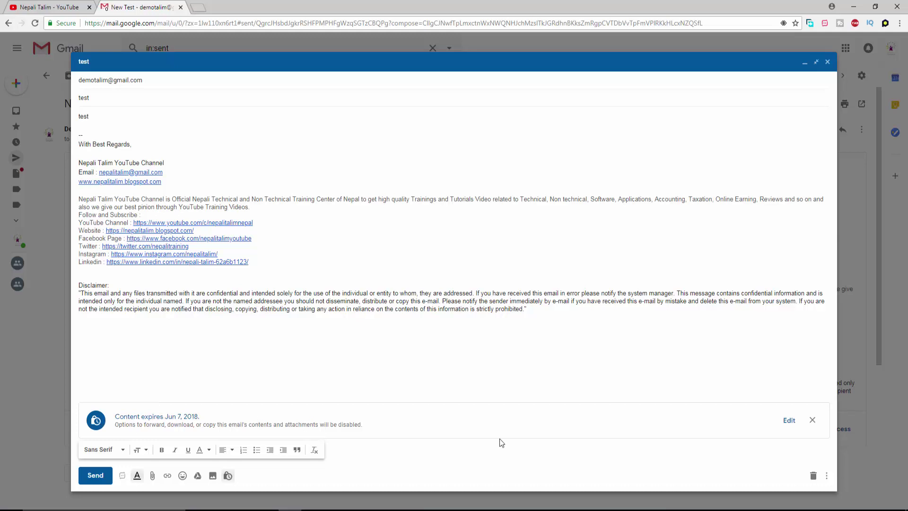
{"action": "left_click", "coordinate": [812, 420]}
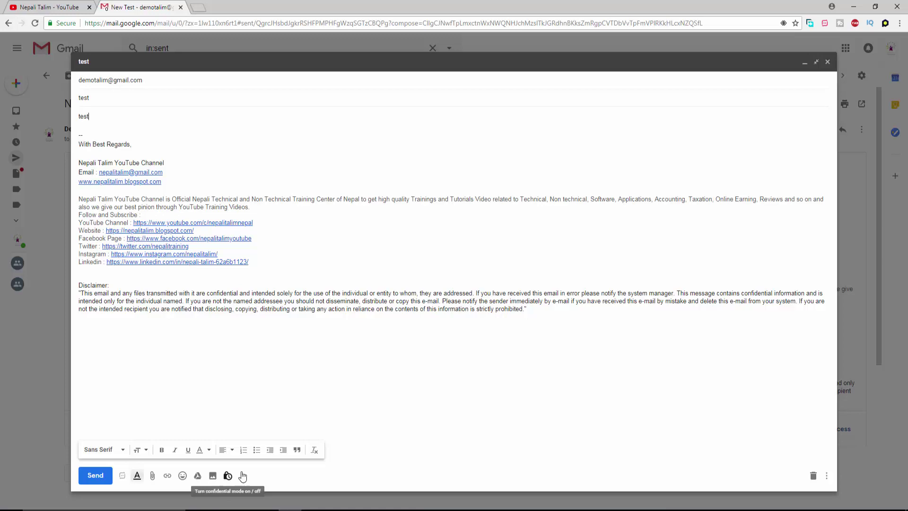
{"action": "left_click", "coordinate": [827, 62]}
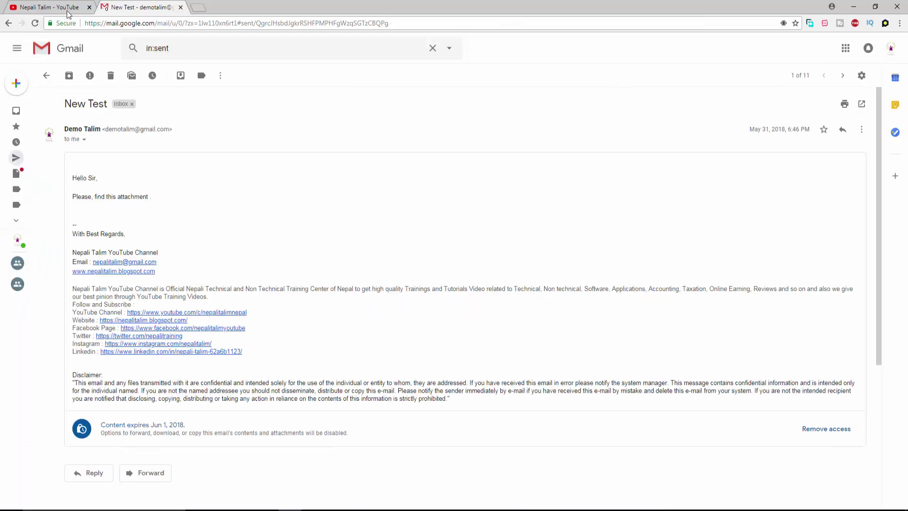